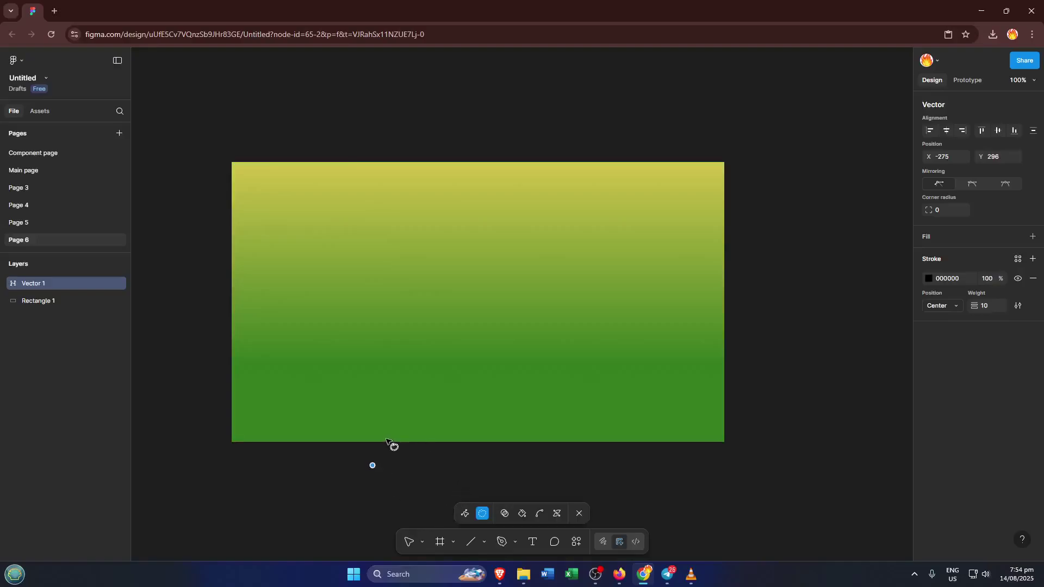
With the Pen tool, start a curved path at the rectangle's top-left corner.
{"action": "left_click", "coordinate": [505, 541]}
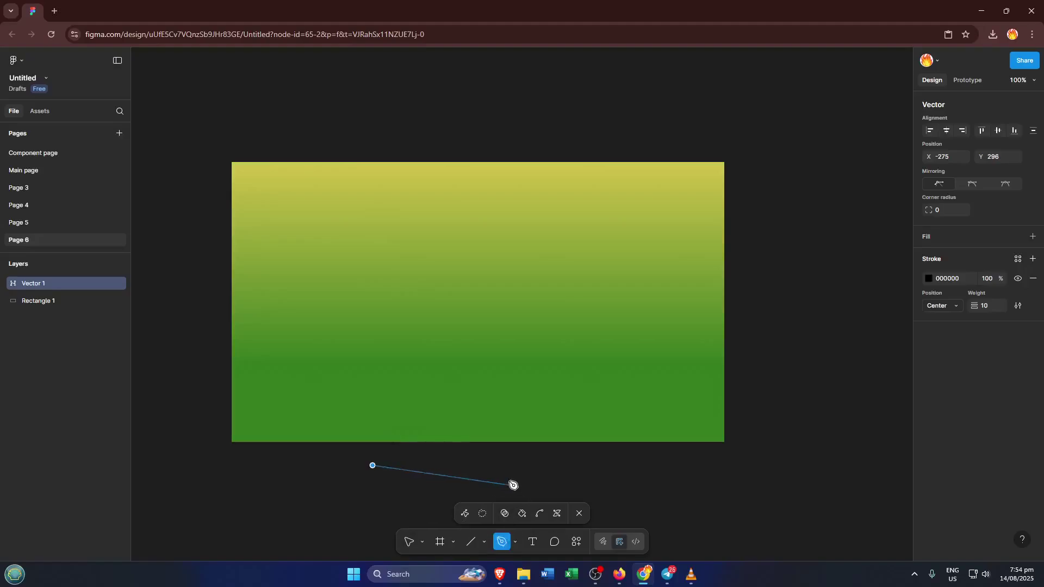
{"action": "left_click", "coordinate": [374, 466]}
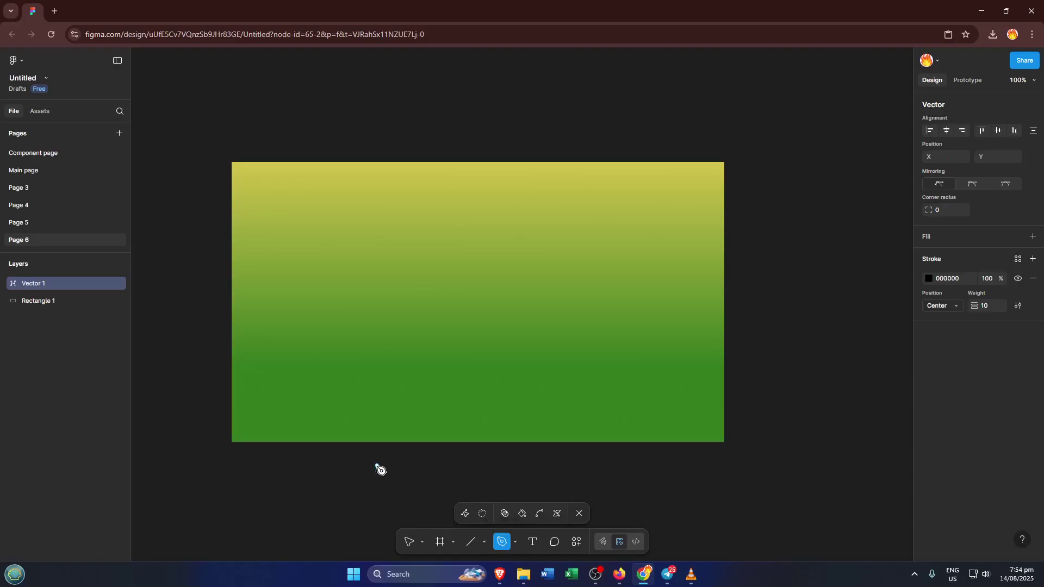
{"action": "left_click", "coordinate": [232, 163]}
{"action": "left_click", "coordinate": [288, 223]}
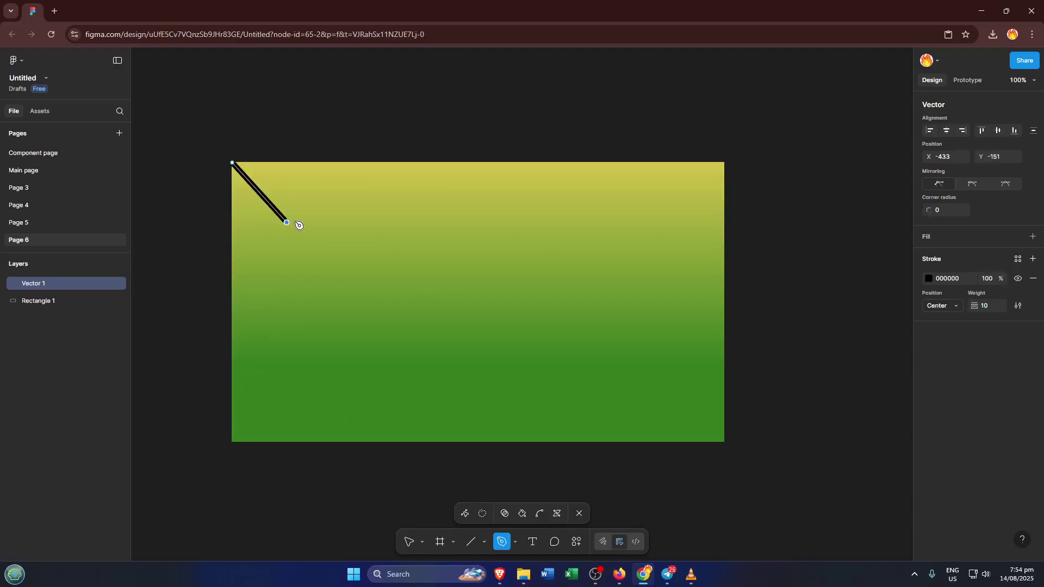
{"action": "left_click_drag", "start_coordinate": [292, 225], "coordinate": [330, 206]}
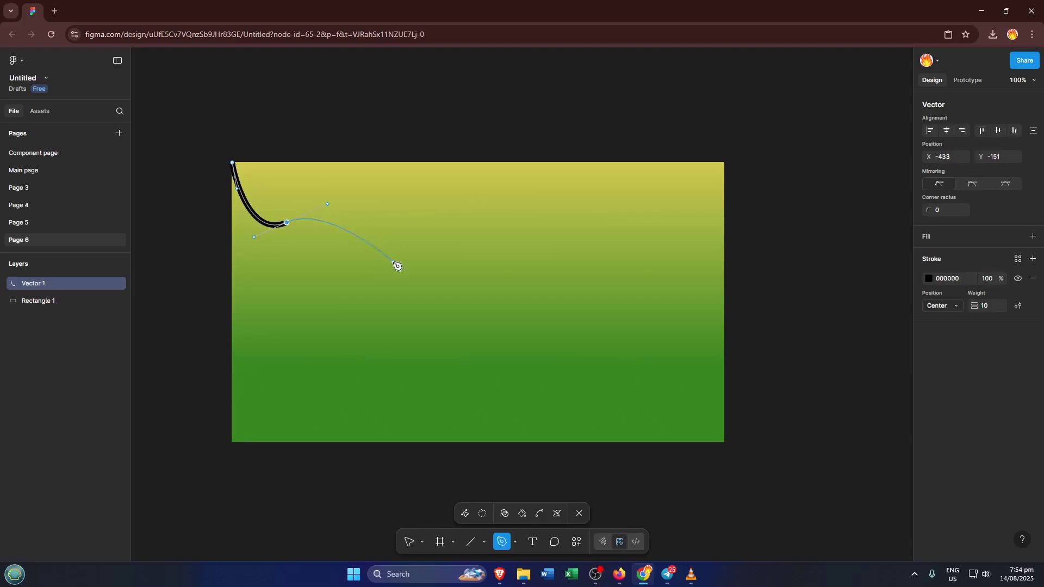
{"action": "left_click", "coordinate": [392, 298]}
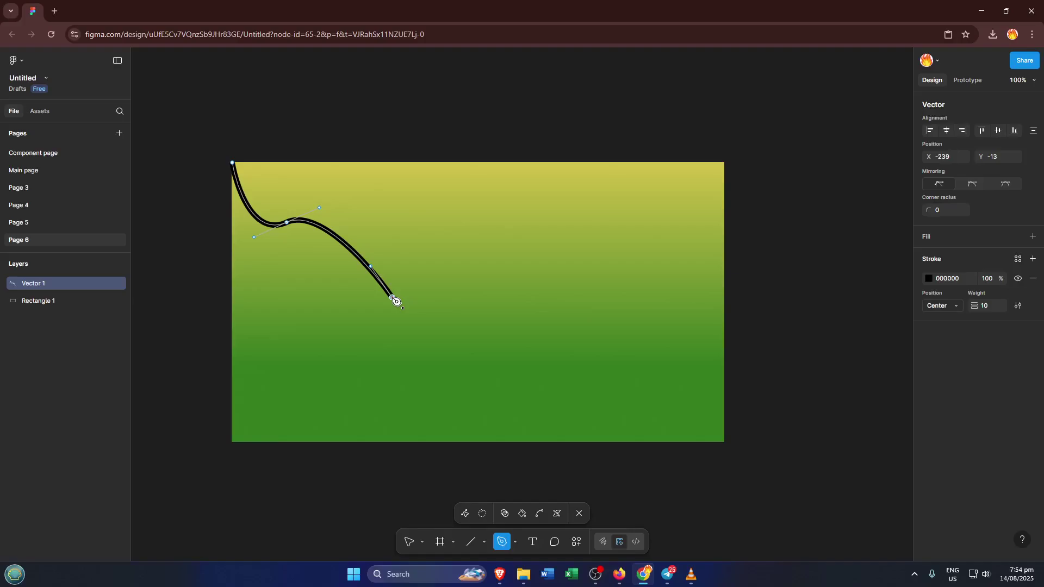
{"action": "left_click_drag", "start_coordinate": [393, 298], "coordinate": [512, 288]}
Continue the wavy path downward and finish it at the rectangle's bottom-right corner.
{"action": "left_click", "coordinate": [509, 286]}
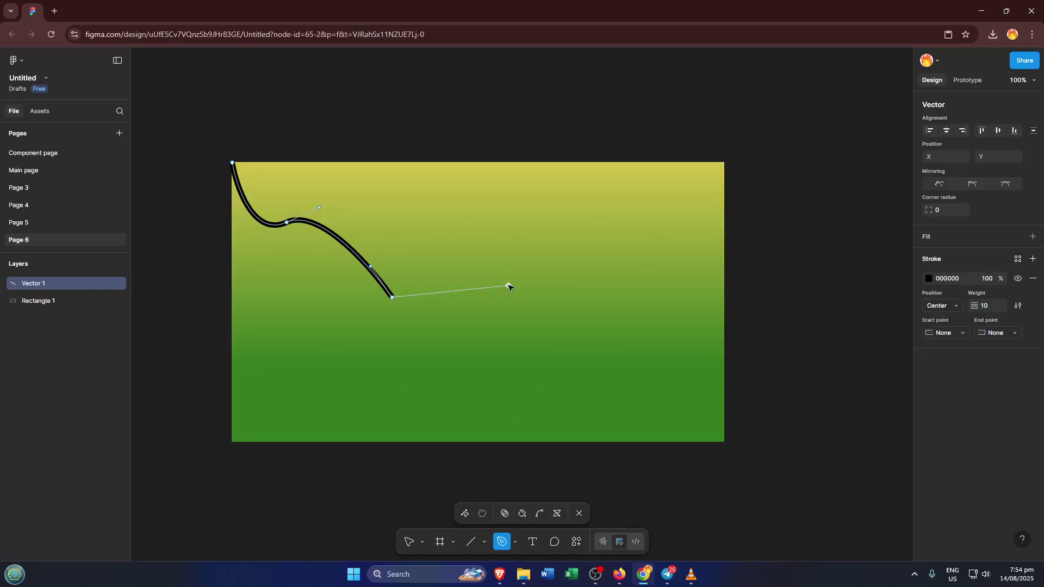
{"action": "left_click_drag", "start_coordinate": [509, 286], "coordinate": [515, 316]}
{"action": "left_click", "coordinate": [541, 409]}
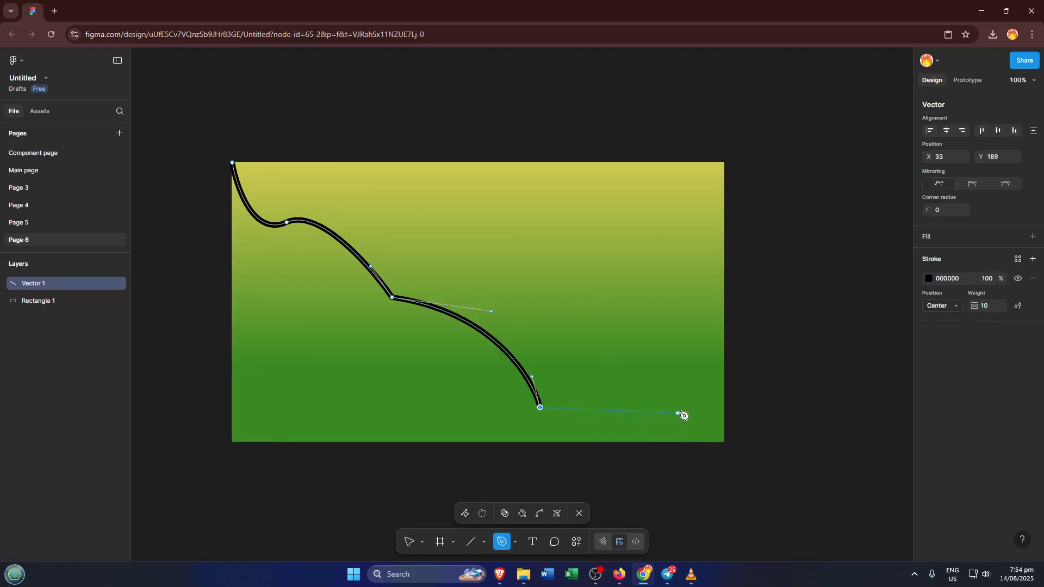
{"action": "left_click", "coordinate": [679, 389]}
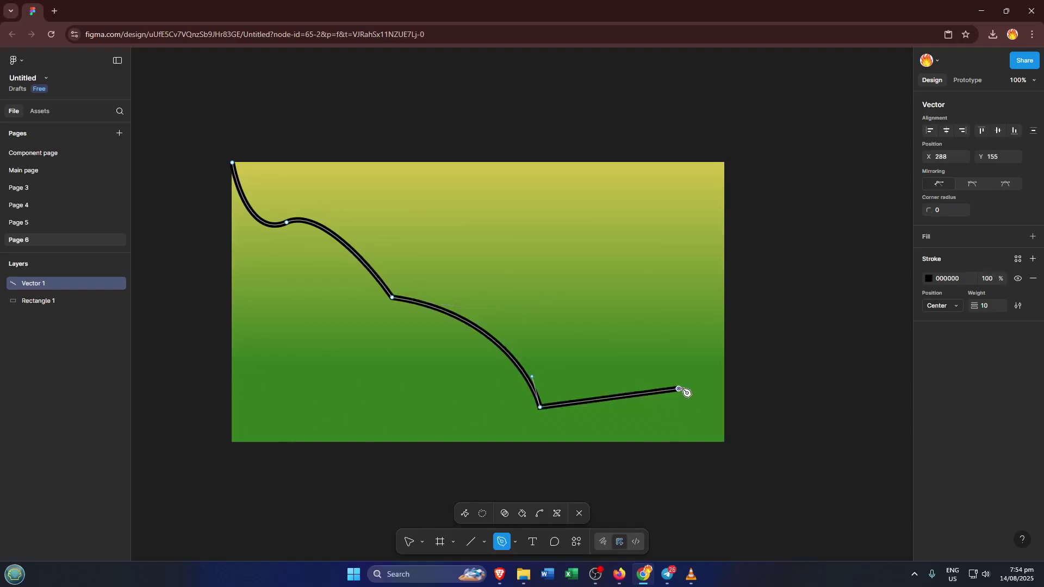
{"action": "left_click", "coordinate": [726, 439]}
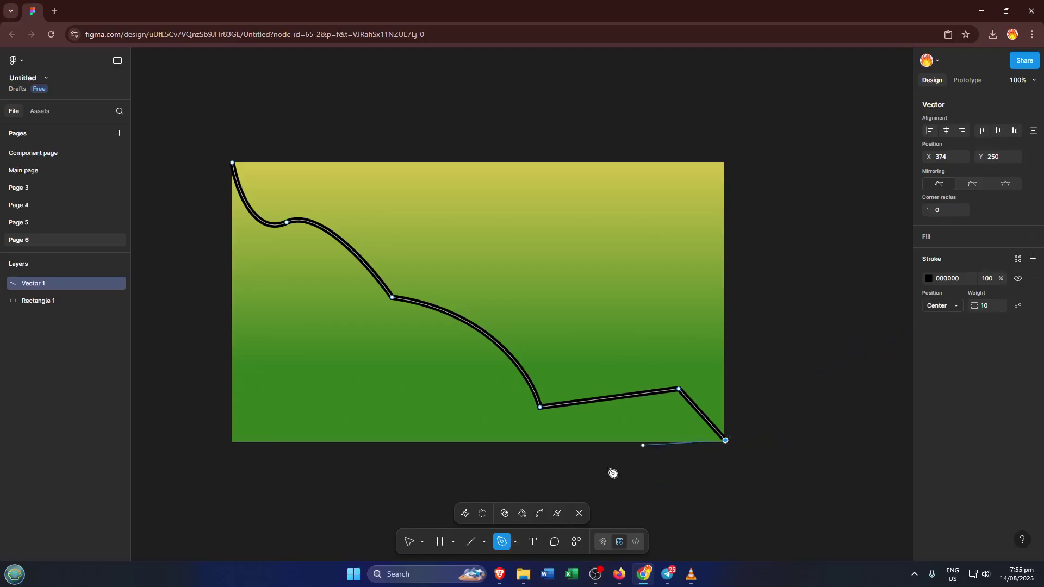
{"action": "key", "text": "Escape"}
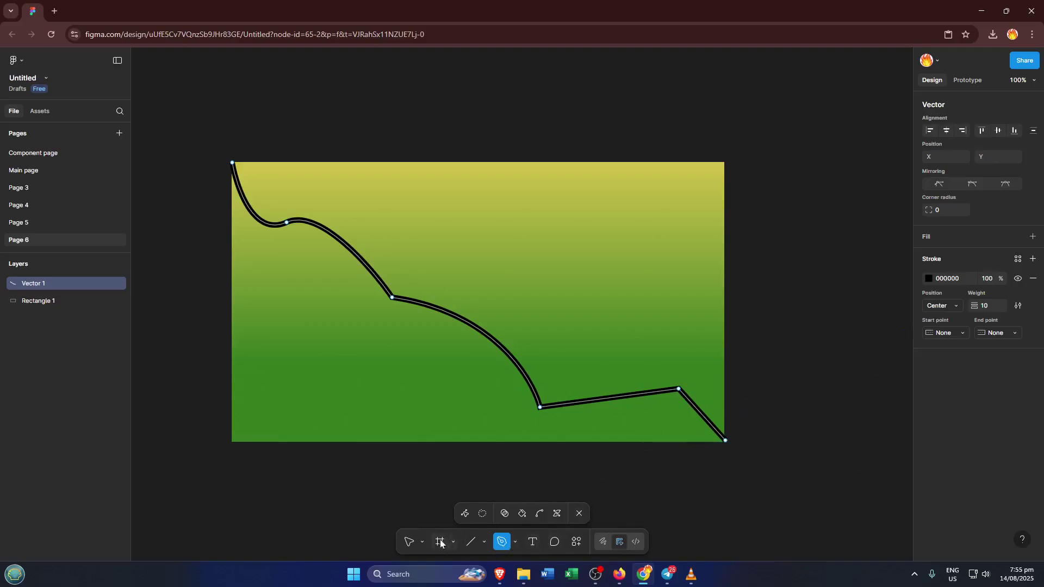
Make the wavy line's stroke dashed, with dash 20 and gap 20.
{"action": "left_click", "coordinate": [409, 542]}
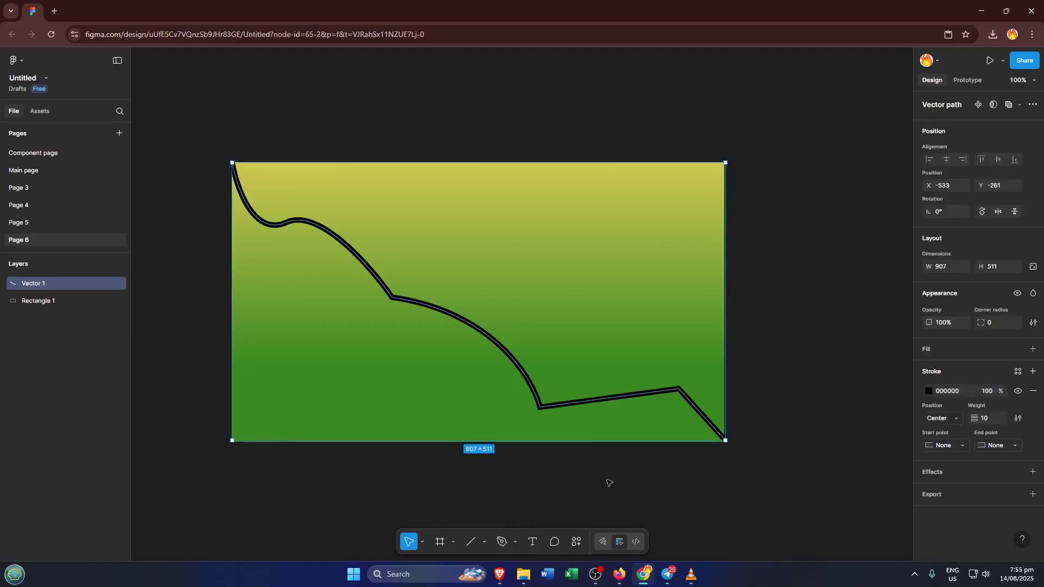
{"action": "left_click", "coordinate": [799, 419]}
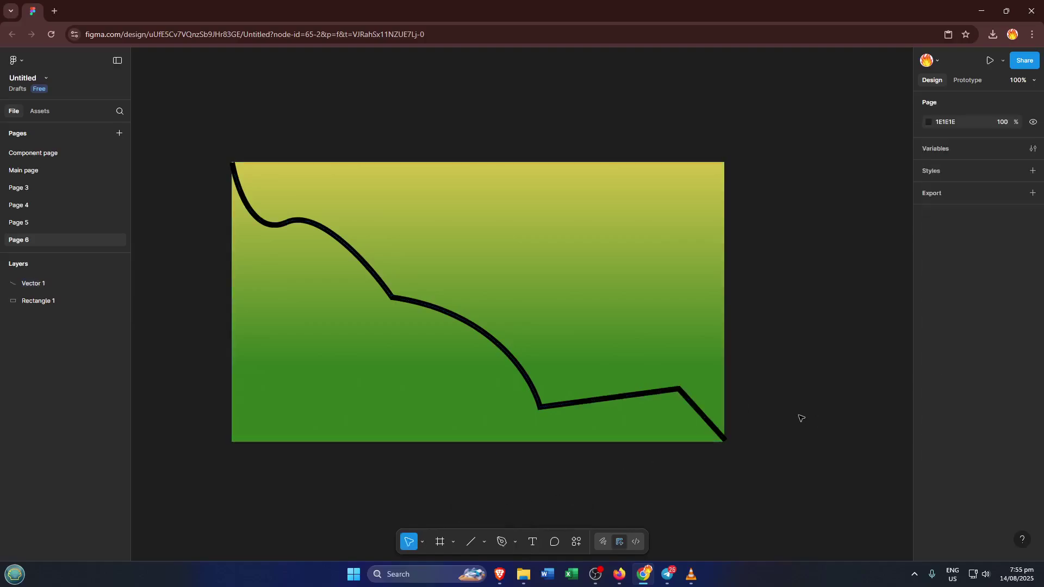
{"action": "left_click", "coordinate": [687, 399]}
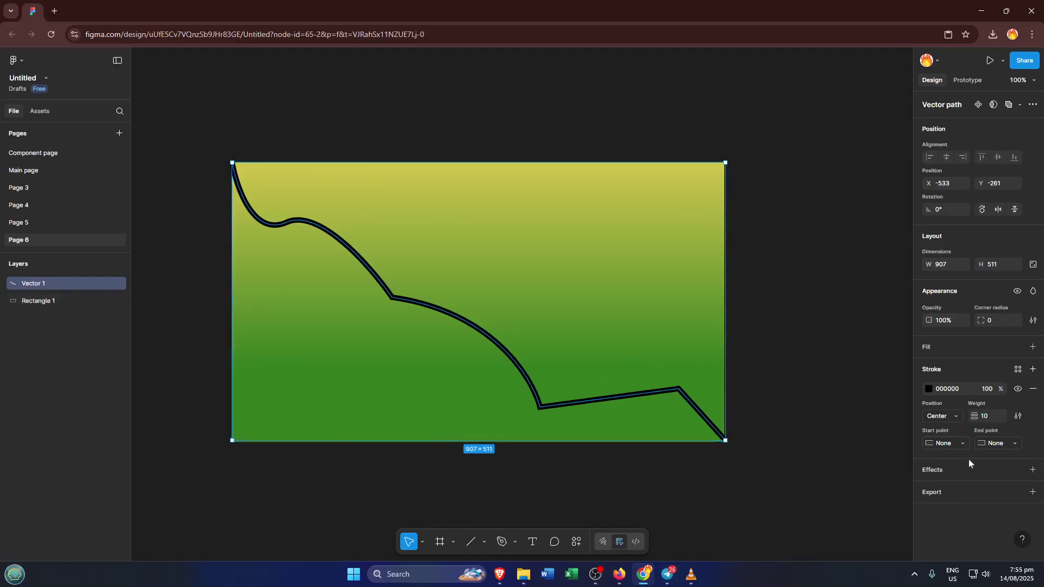
{"action": "left_click", "coordinate": [1018, 416]}
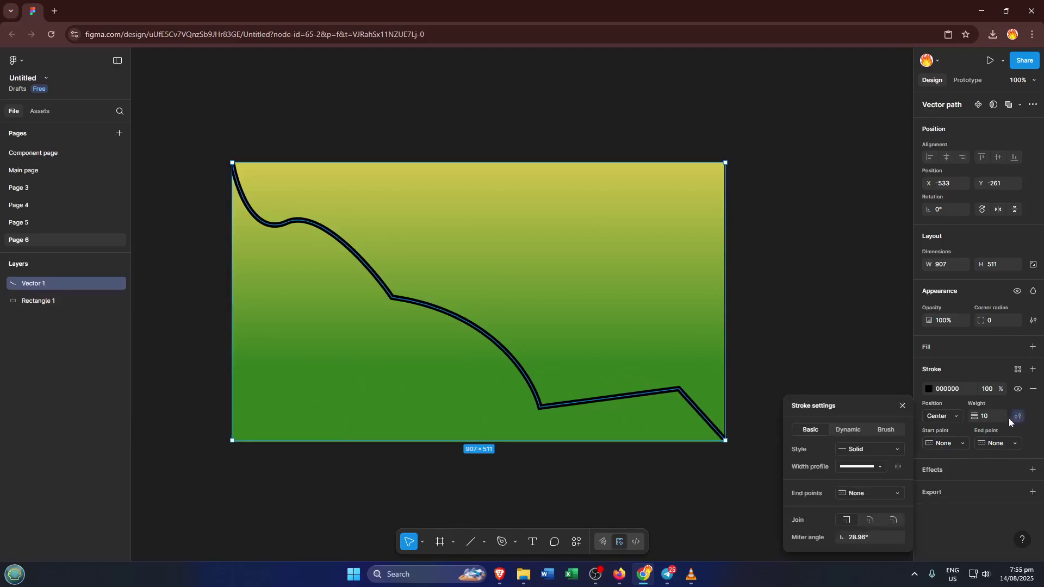
{"action": "left_click", "coordinate": [899, 451]}
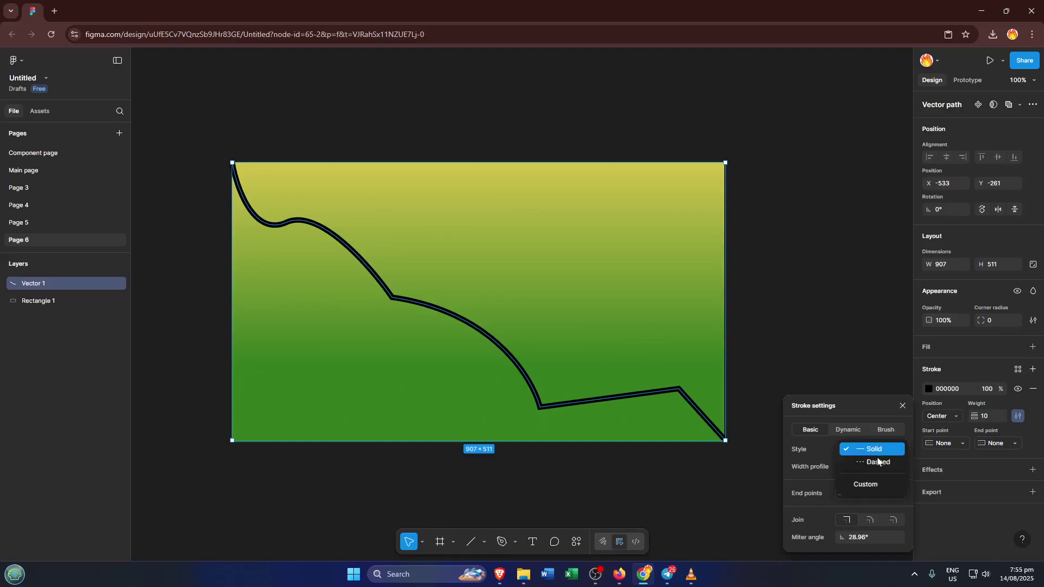
{"action": "left_click", "coordinate": [877, 462]}
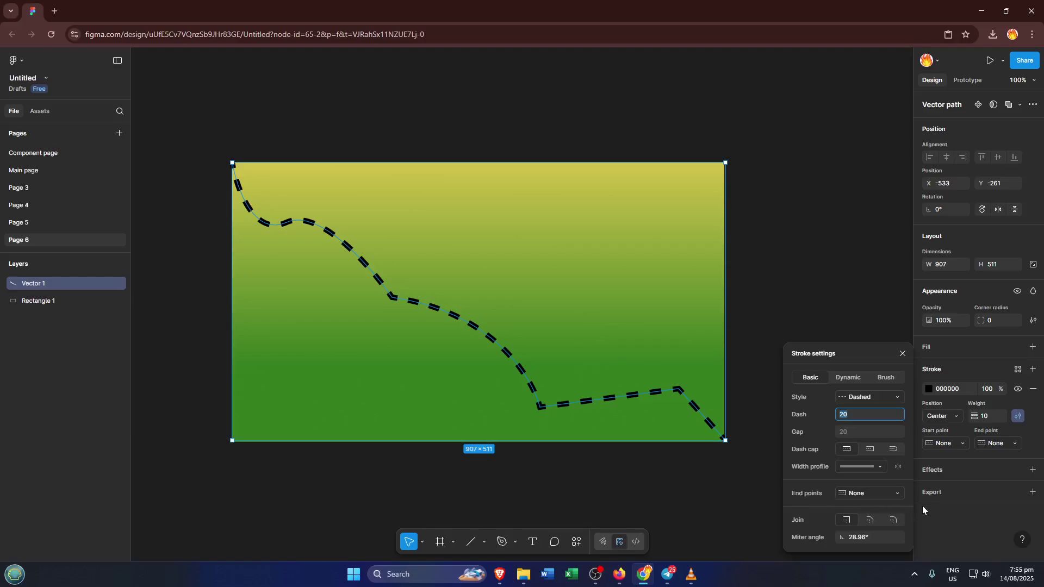
Give the dashed line round end points.
{"action": "left_click", "coordinate": [897, 494]}
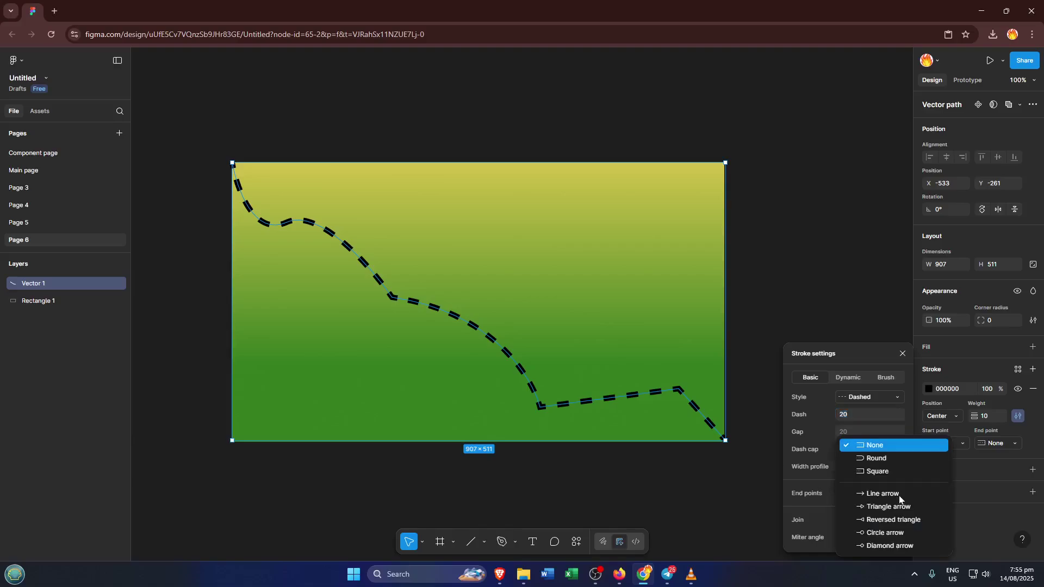
{"action": "left_click", "coordinate": [899, 465]}
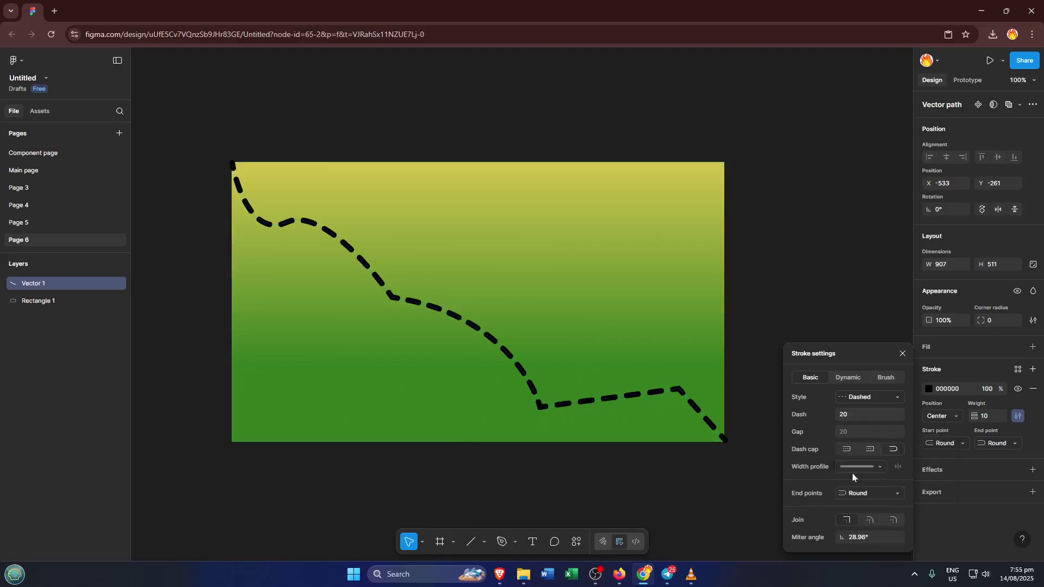
{"action": "left_click", "coordinate": [743, 460]}
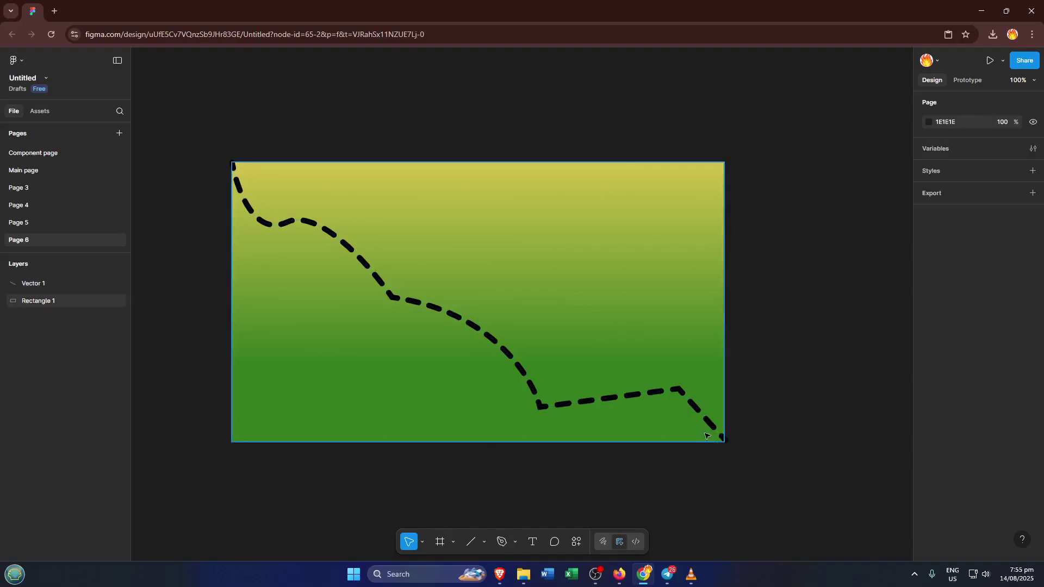
Change the dashed wavy line's stroke from black to red, hex F80808.
{"action": "left_click", "coordinate": [638, 398]}
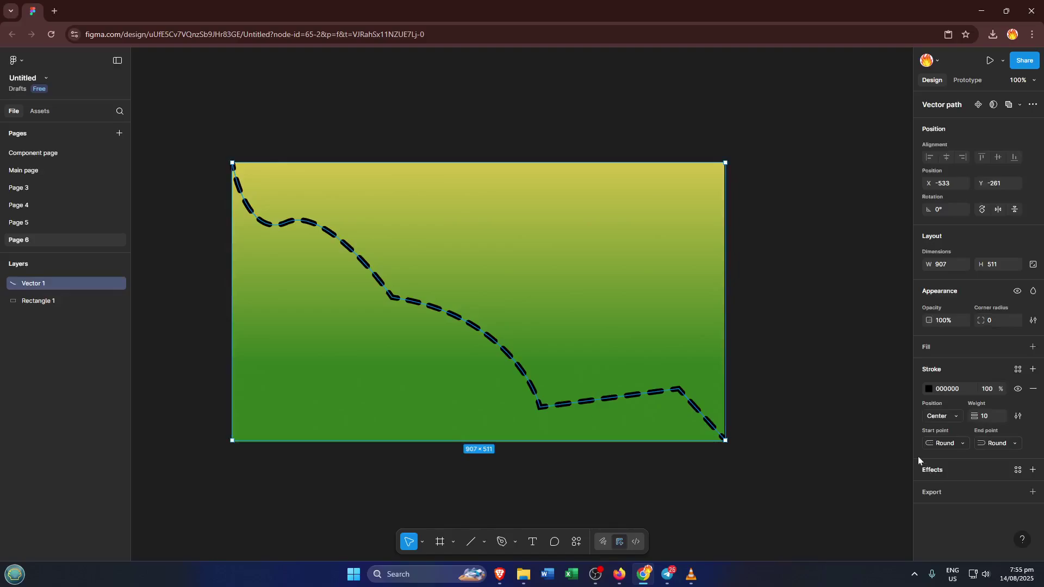
{"action": "left_click", "coordinate": [930, 390]}
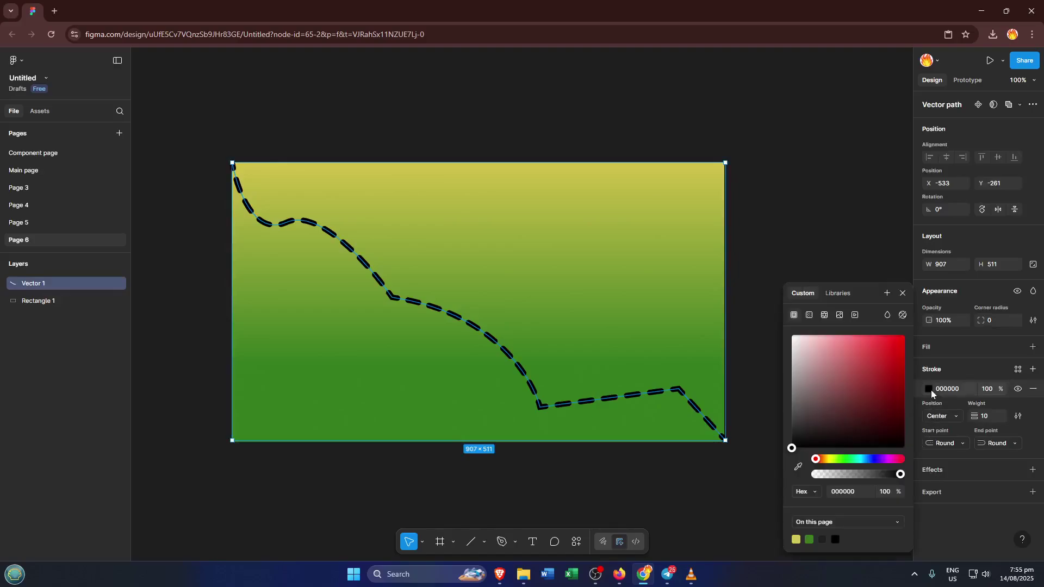
{"action": "left_click", "coordinate": [902, 343]}
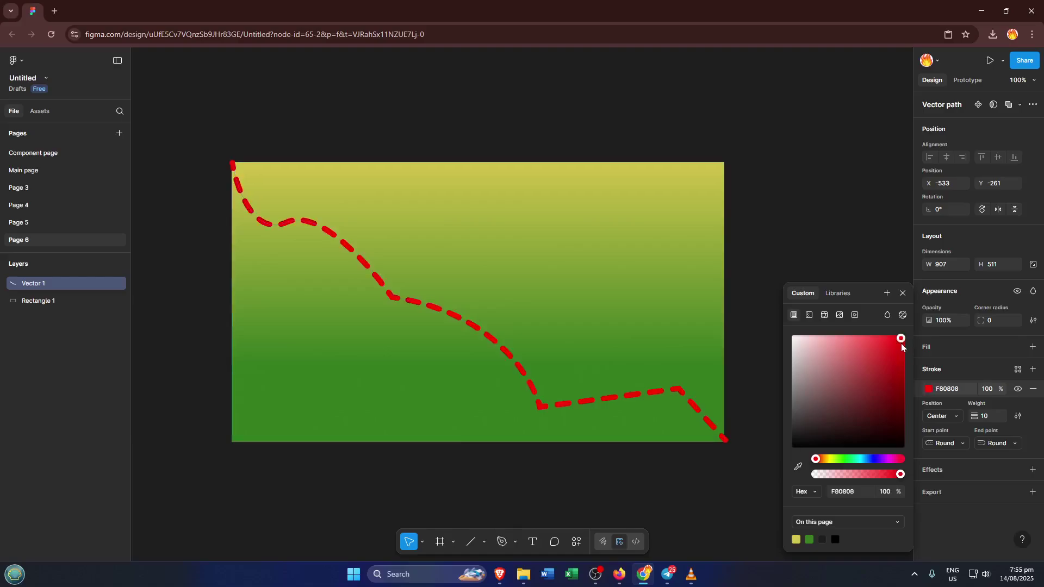
{"action": "left_click", "coordinate": [749, 387]}
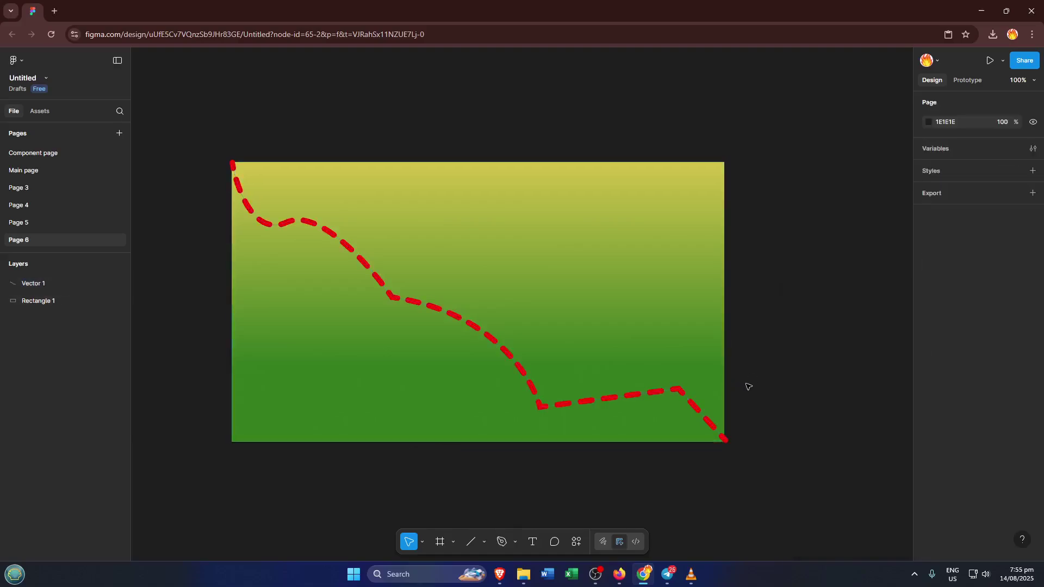
{"action": "left_click", "coordinate": [677, 391]}
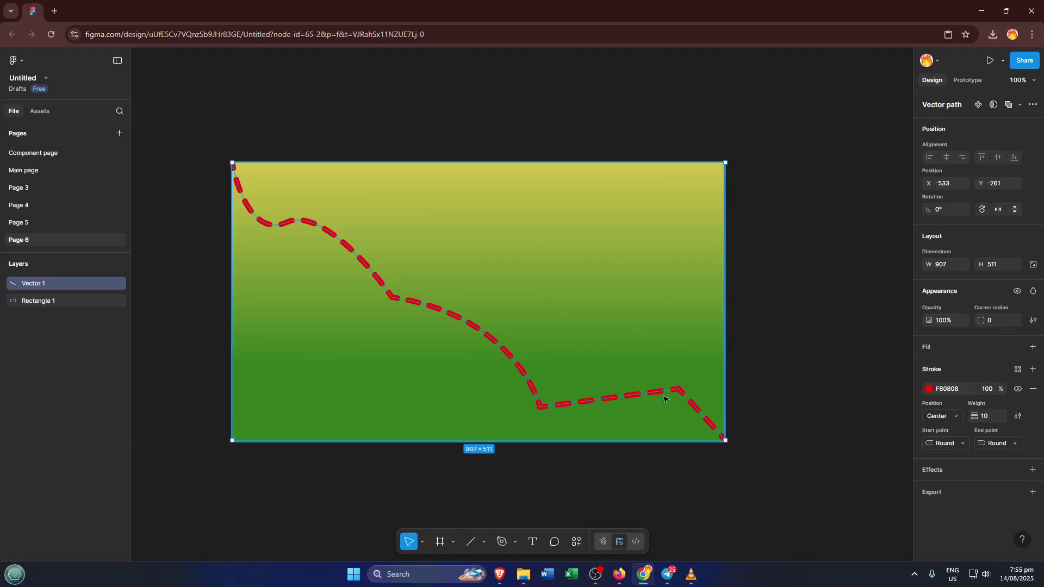
Duplicate the red line three times, each copy offset up and to the right.
{"action": "key", "text": "ctrl+d"}
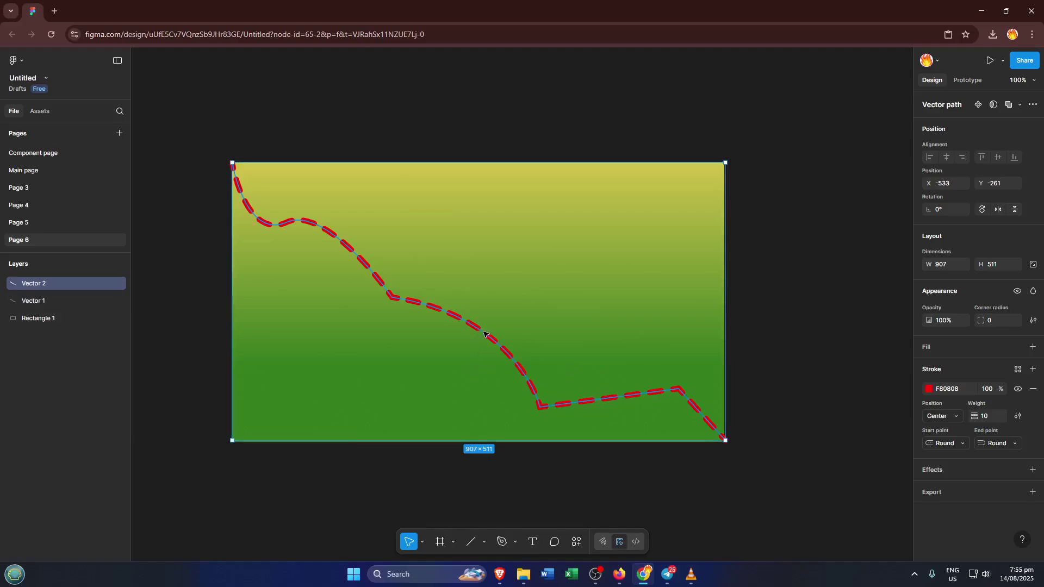
{"action": "left_click_drag", "start_coordinate": [482, 334], "coordinate": [514, 299]}
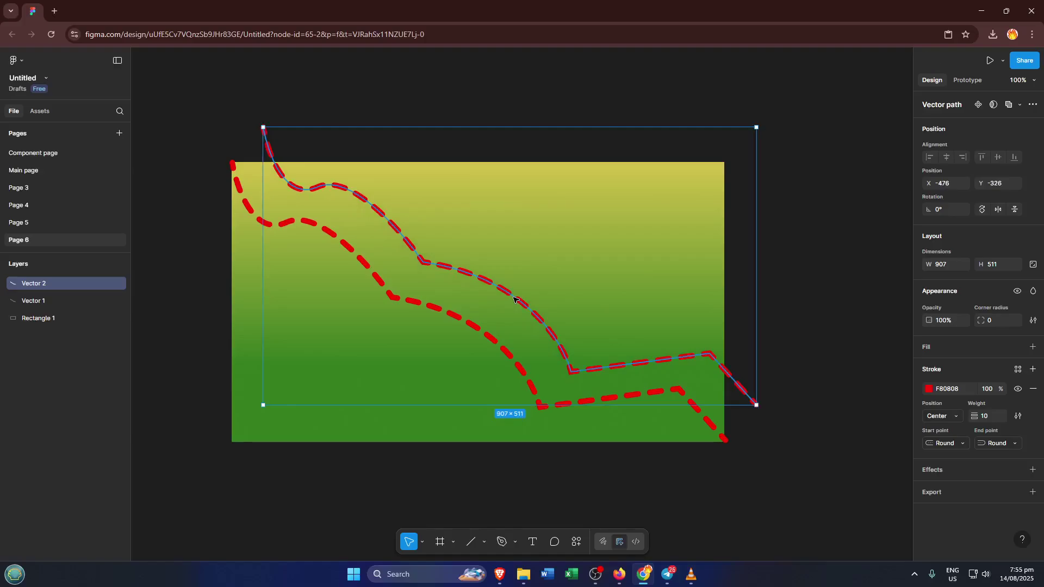
{"action": "key", "text": "ctrl+d"}
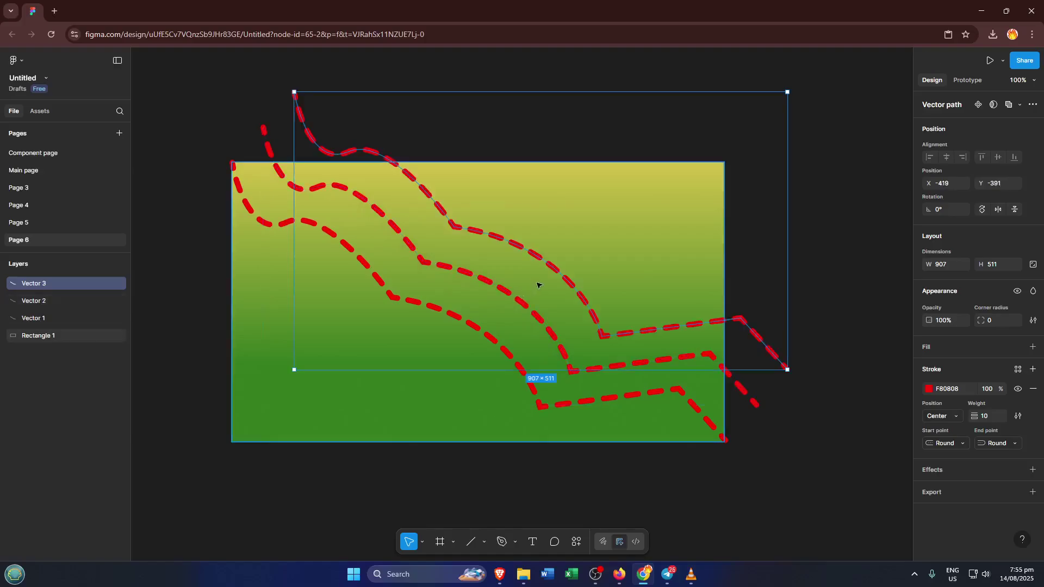
{"action": "key", "text": "ctrl+d"}
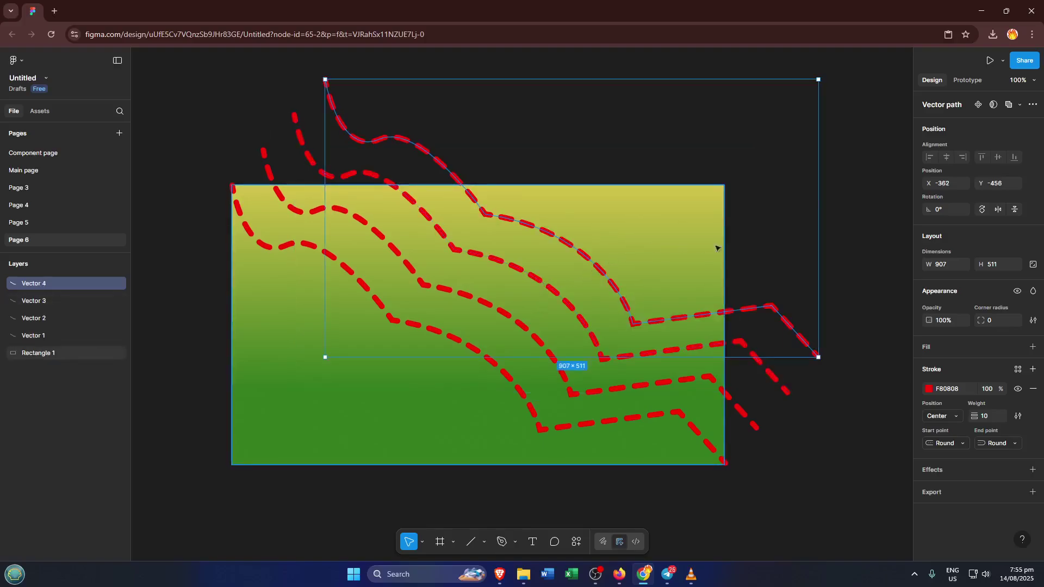
Select all four lines together with the gradient rectangle.
{"action": "left_click", "coordinate": [783, 248]}
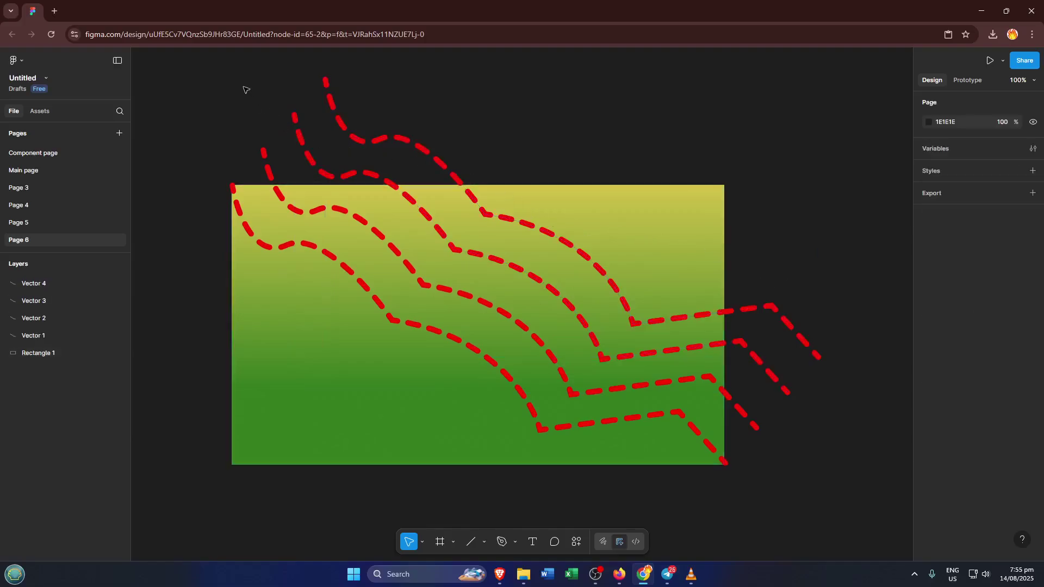
{"action": "left_click_drag", "start_coordinate": [243, 87], "coordinate": [293, 107]}
{"action": "left_click_drag", "start_coordinate": [476, 198], "coordinate": [746, 438]}
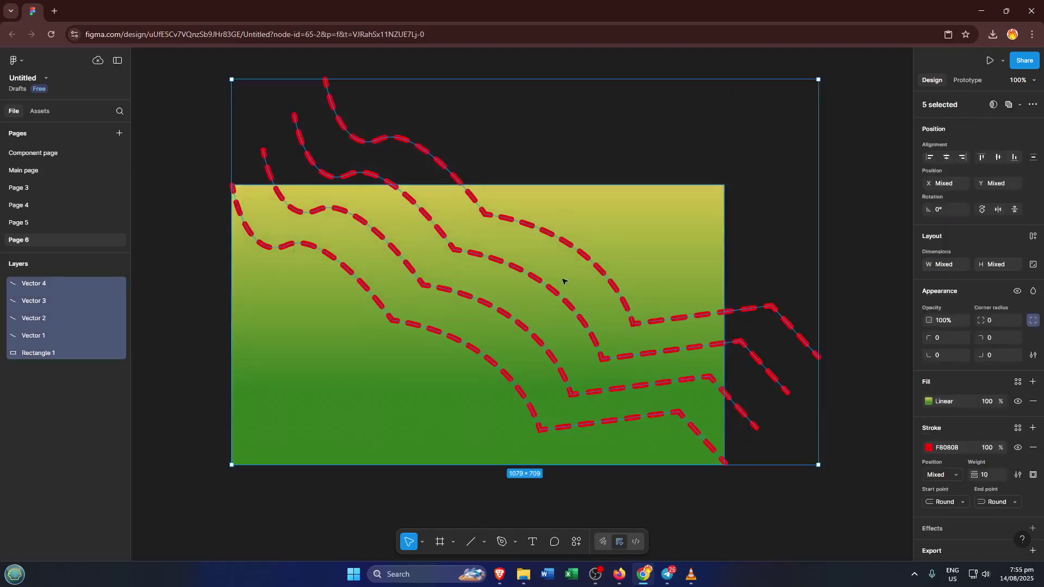
{"action": "scroll", "coordinate": [566, 284], "scroll_direction": "up", "scroll_amount": 2}
{"action": "scroll", "coordinate": [565, 283], "scroll_direction": "right", "scroll_amount": 2}
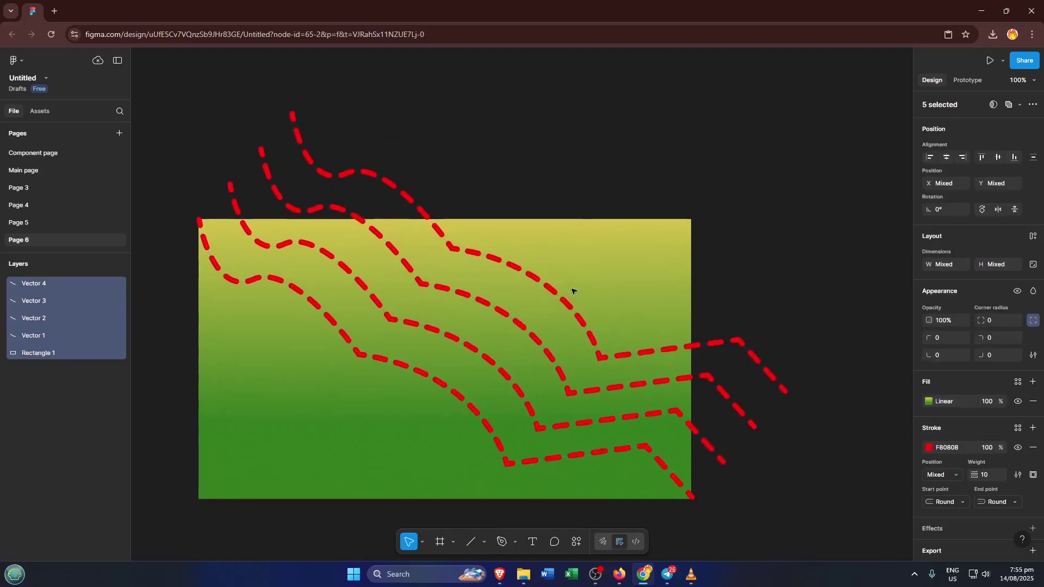
{"action": "scroll", "coordinate": [572, 291], "scroll_direction": "down", "scroll_amount": 2}
{"action": "scroll", "coordinate": [572, 291], "scroll_direction": "left", "scroll_amount": 3}
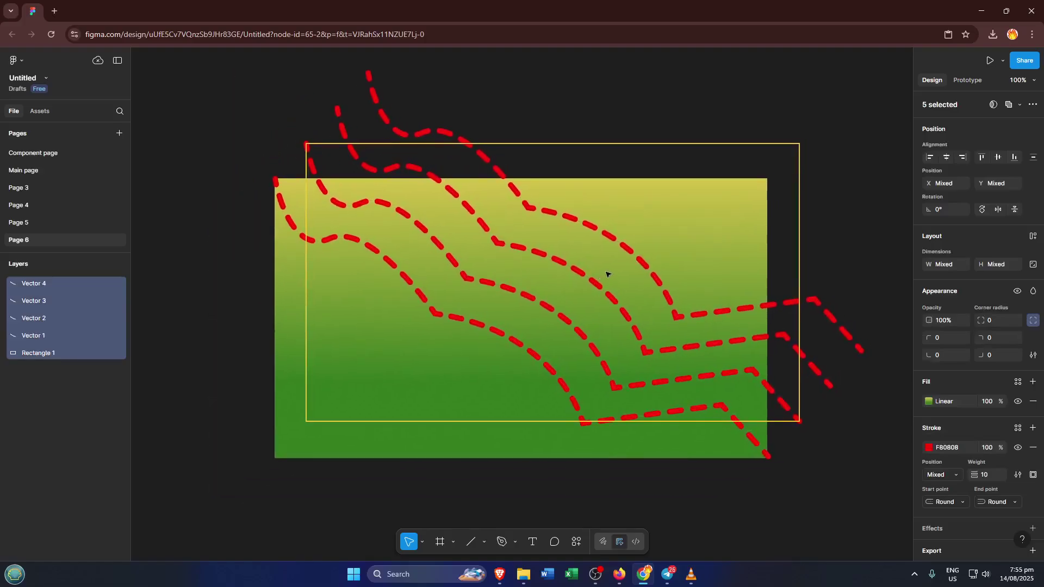
{"action": "scroll", "coordinate": [607, 274], "scroll_direction": "down", "scroll_amount": 1}
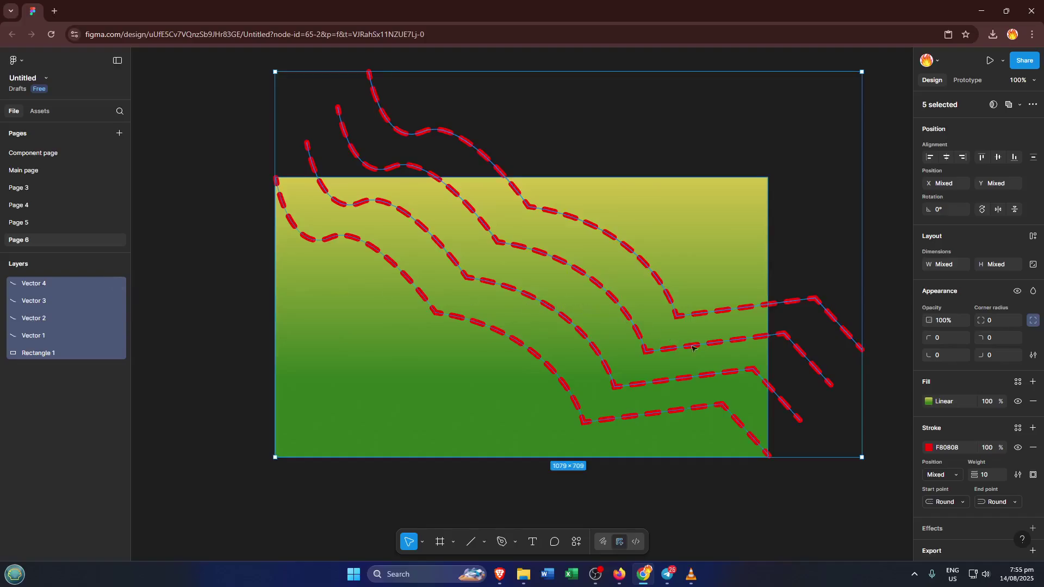
{"action": "key", "text": "Escape"}
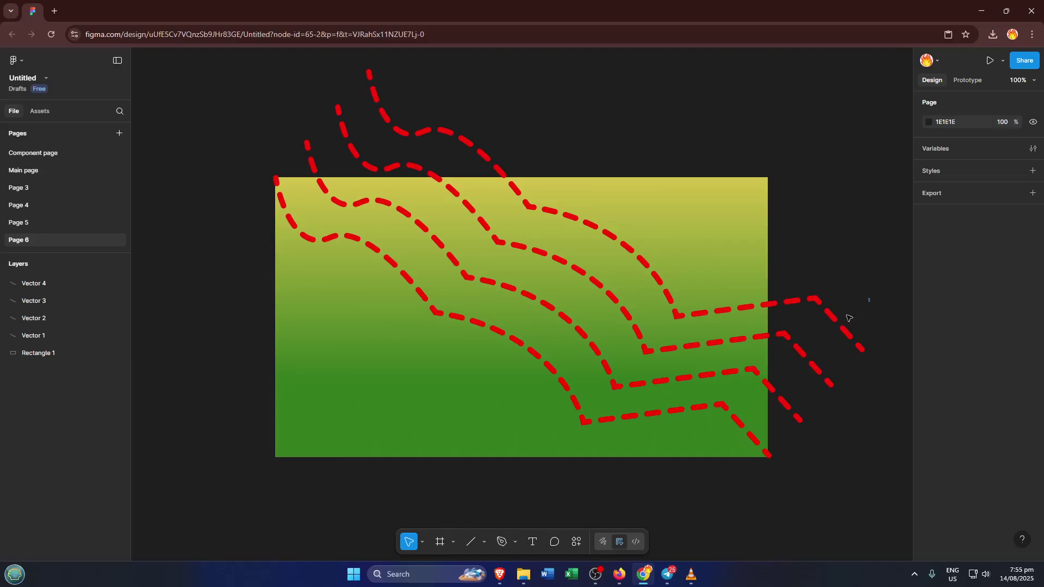
{"action": "left_click_drag", "start_coordinate": [849, 318], "coordinate": [528, 422]}
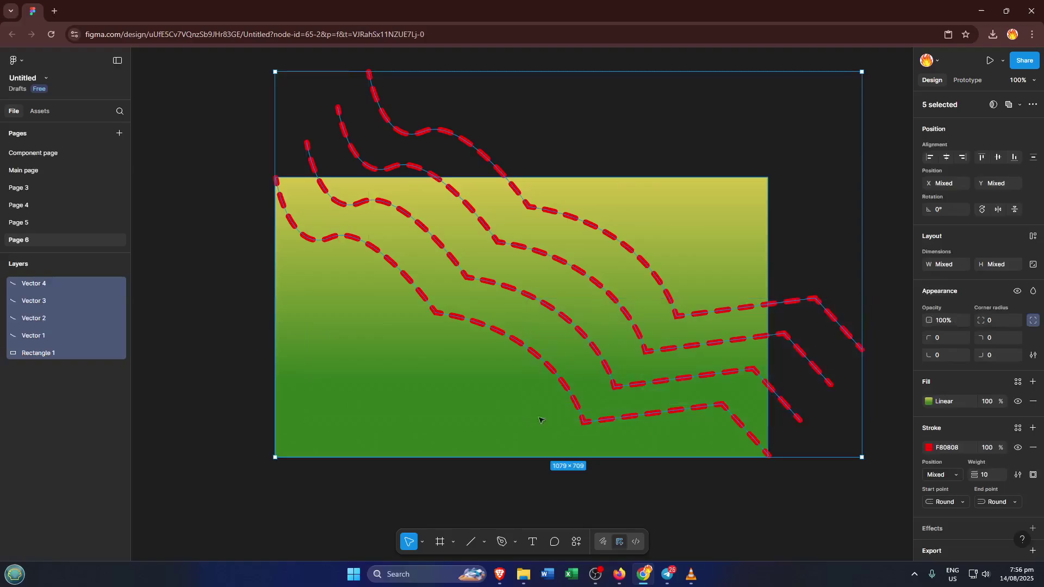
{"action": "left_click", "coordinate": [783, 539]}
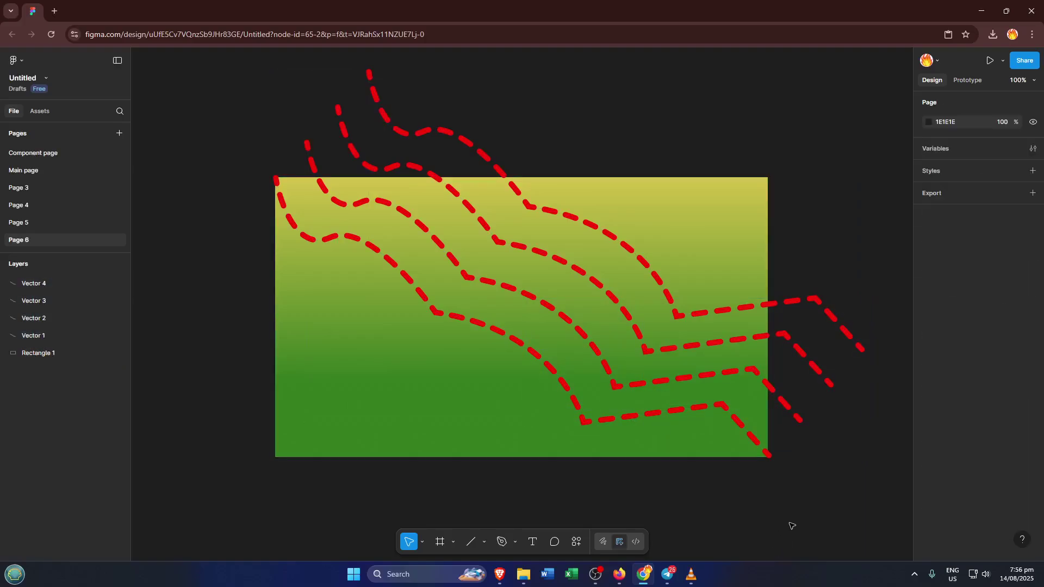